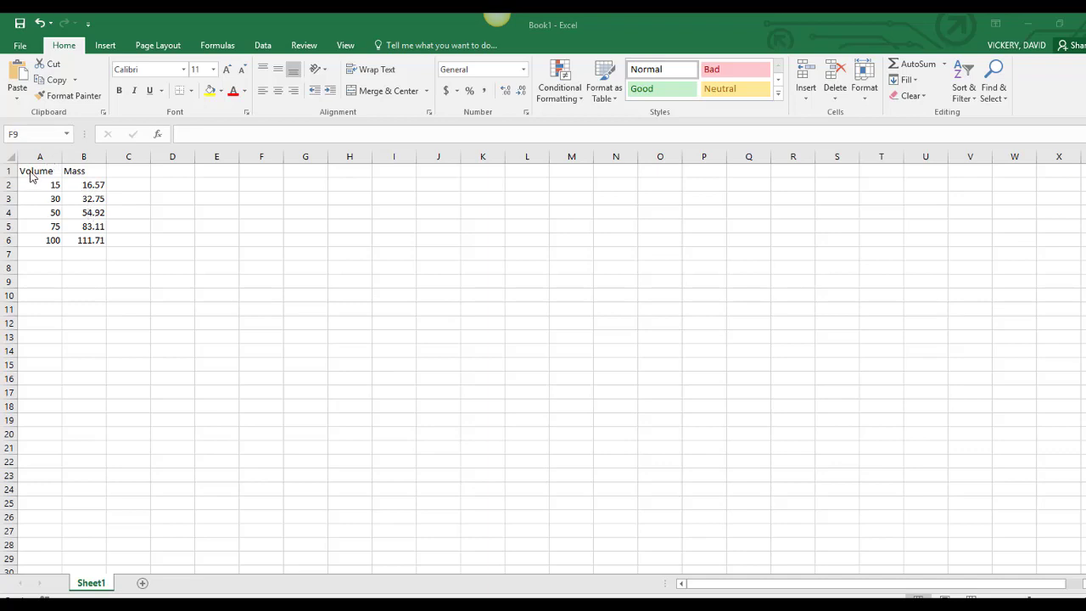
Chart the Volume and Mass data in A1:B6 as a Scatter with Straight Lines chart
drag(30, 175, 84, 239)
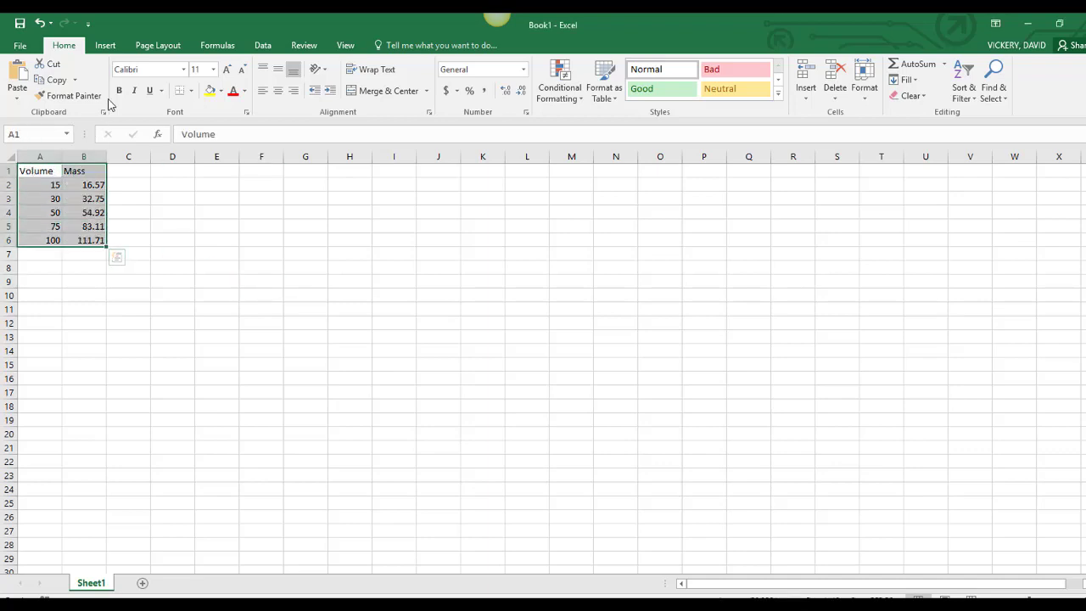
click(103, 46)
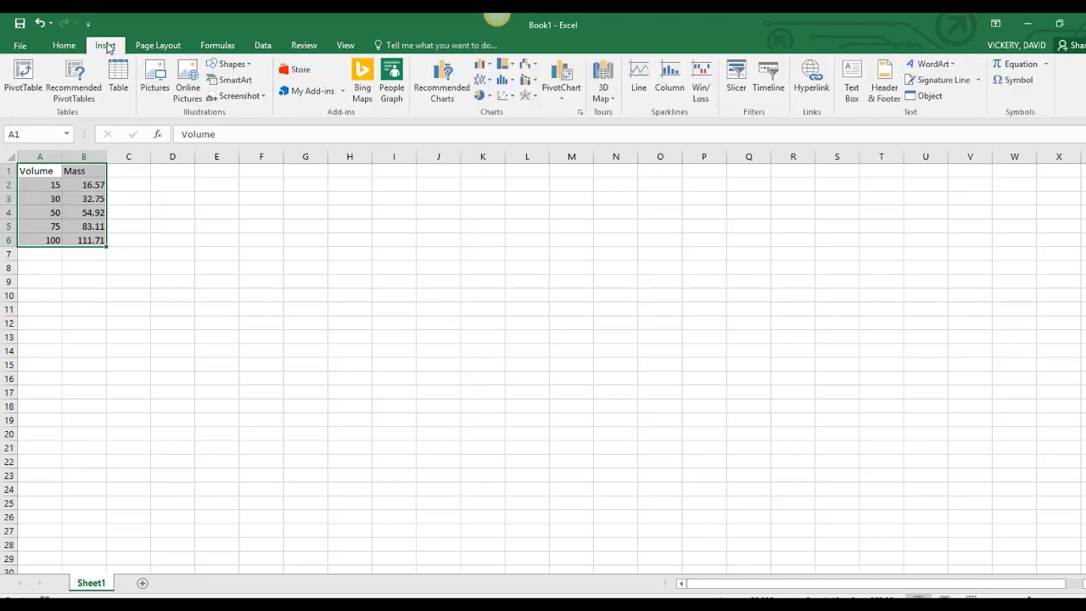
click(511, 100)
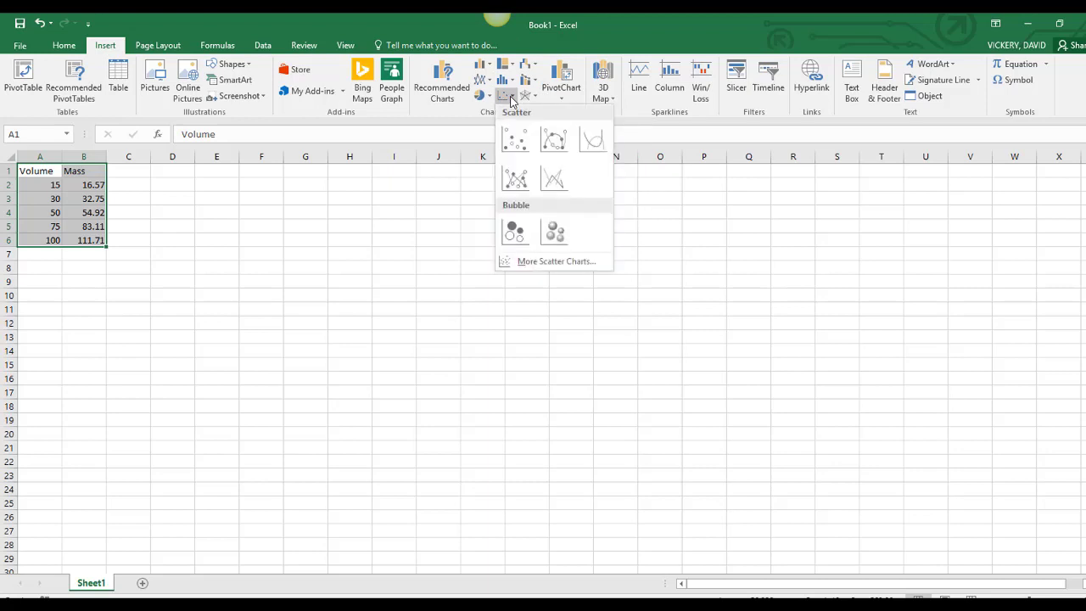
click(593, 139)
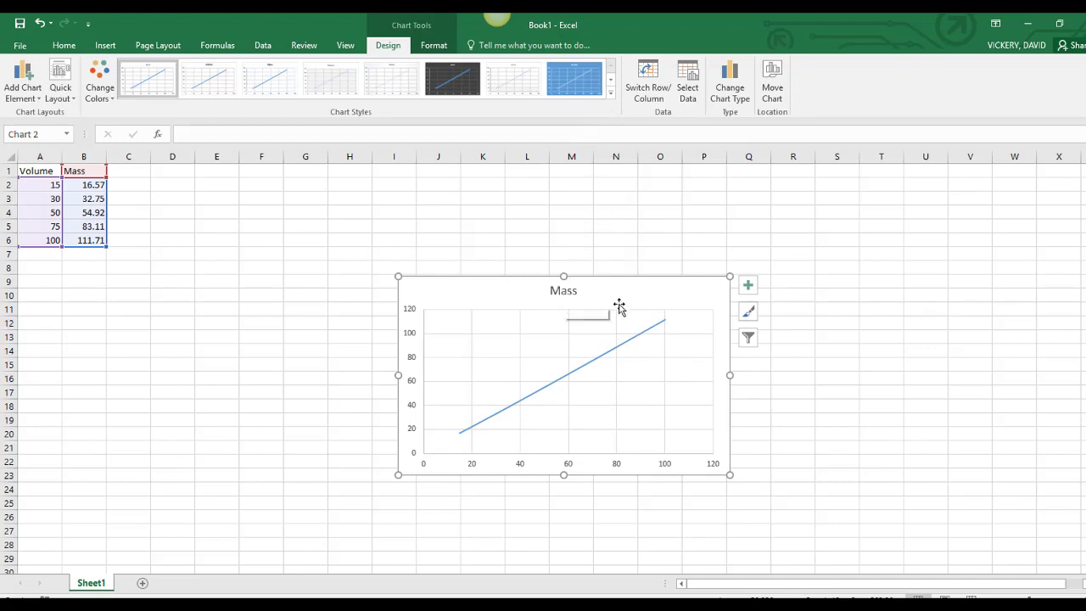
Add axis title placeholders and a linear trendline displaying its equation y = 1.1204x - 0.6872
click(748, 289)
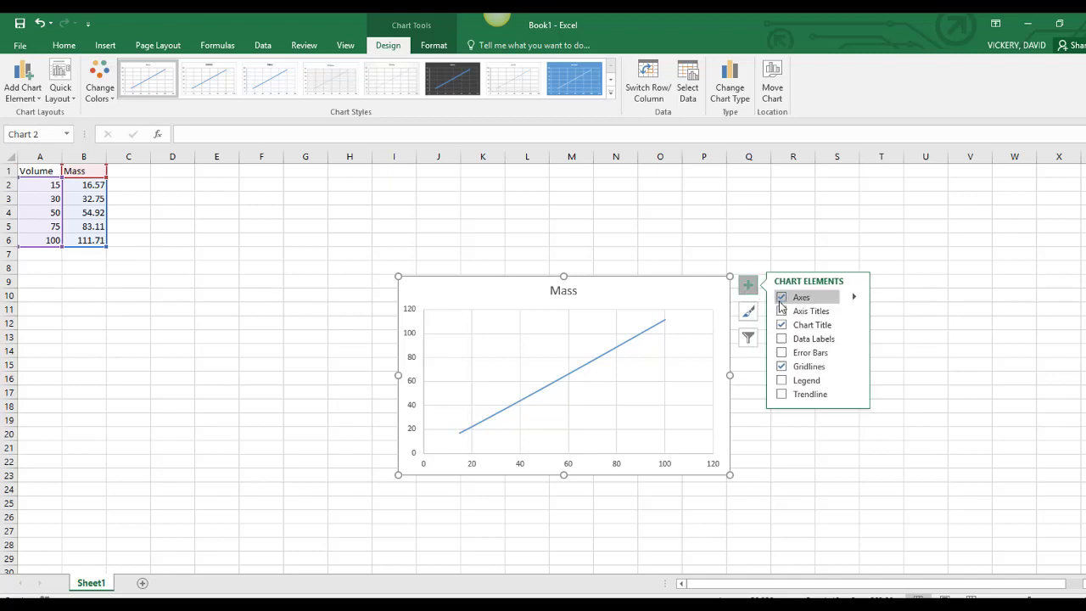
click(782, 311)
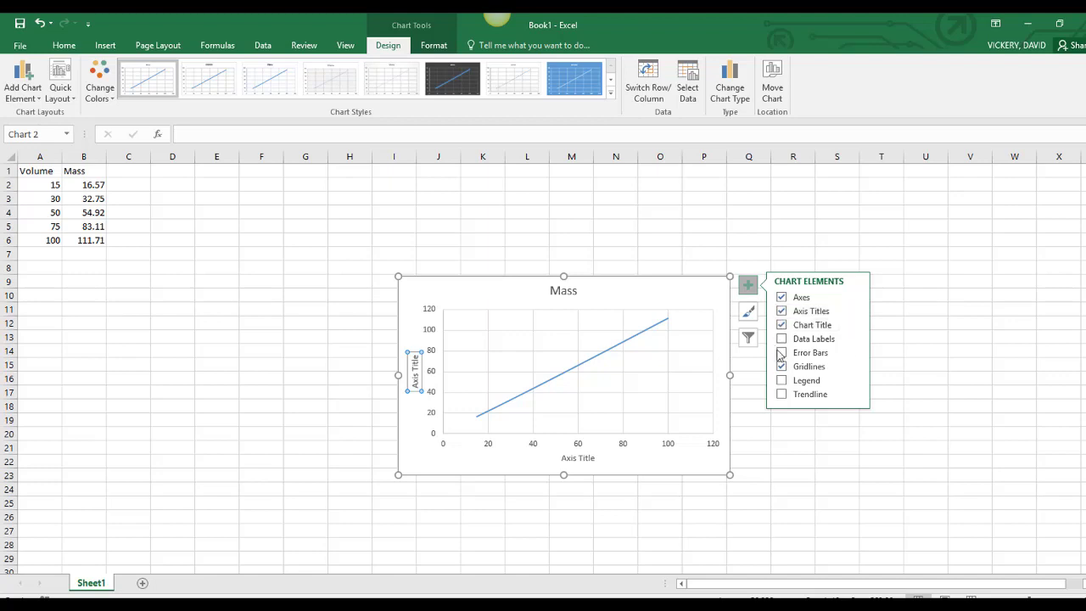
click(782, 395)
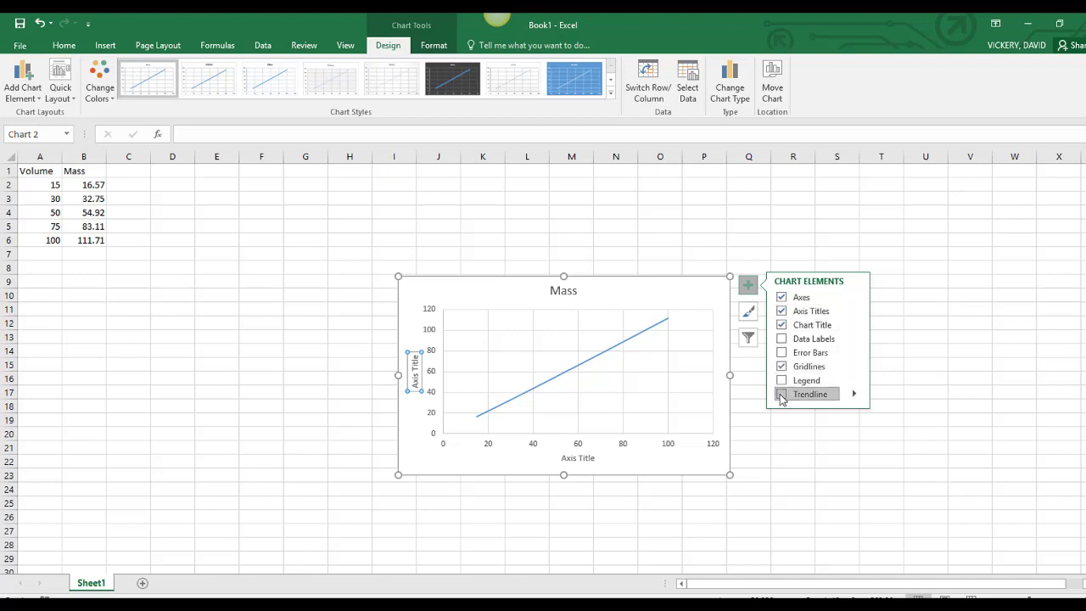
click(854, 394)
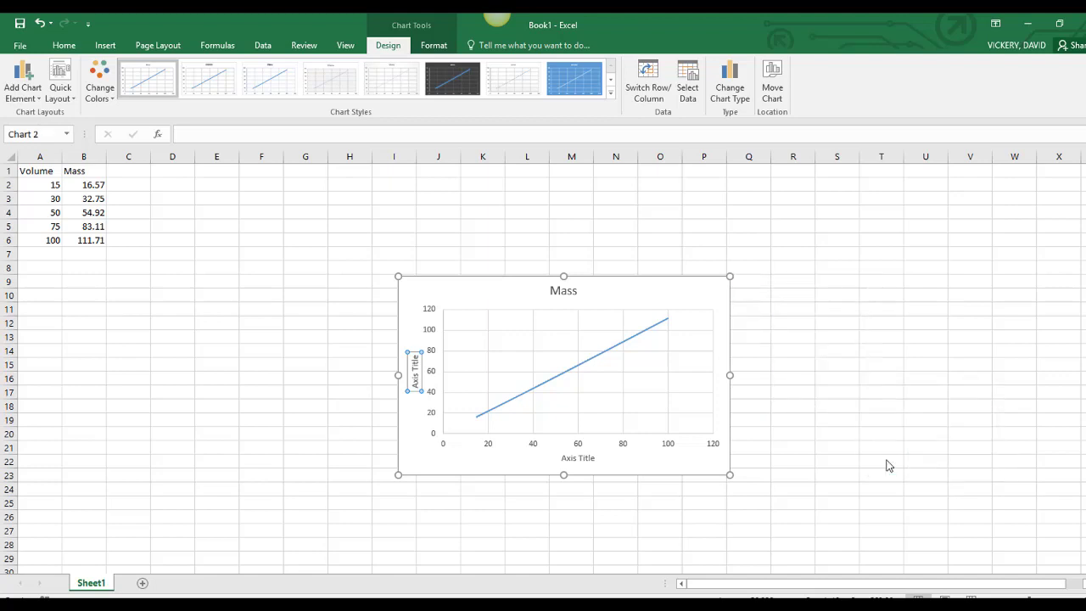
click(887, 462)
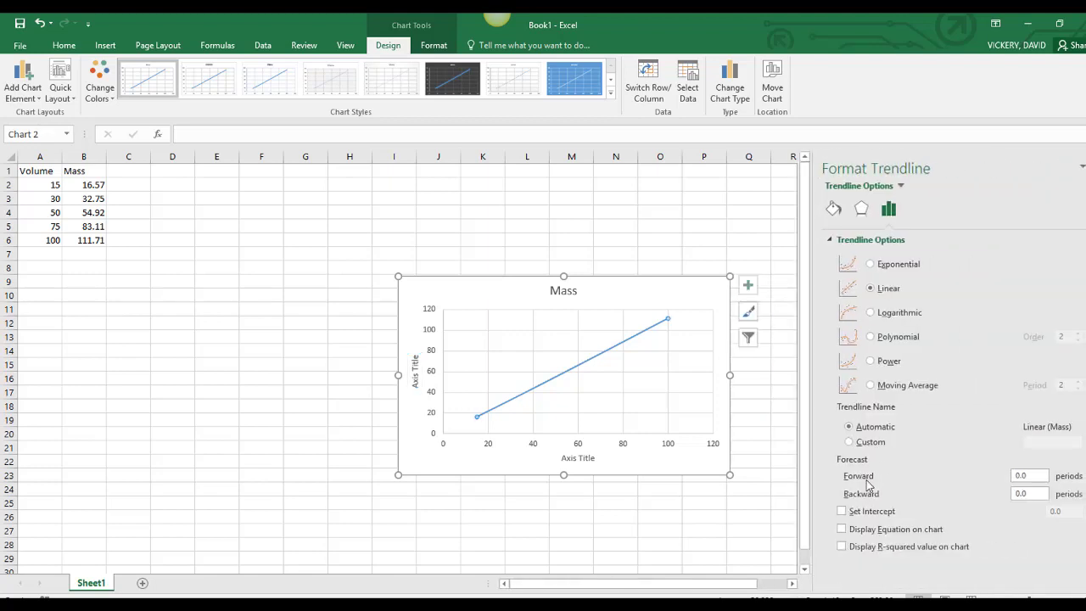
click(842, 530)
click(1080, 168)
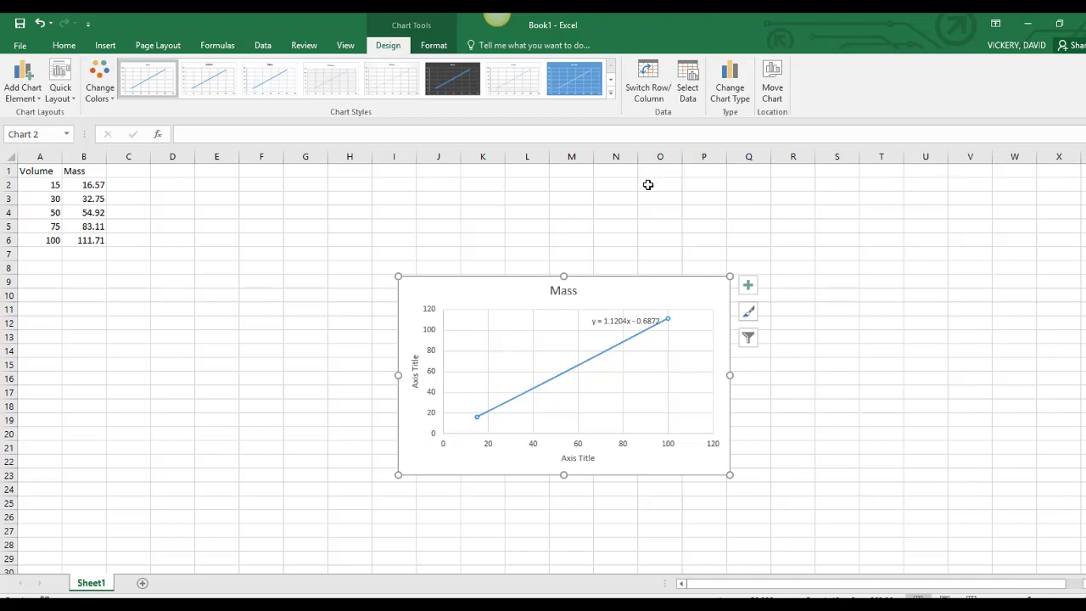
Rename the vertical axis title to 'Mass (g)'
click(414, 376)
click(206, 138)
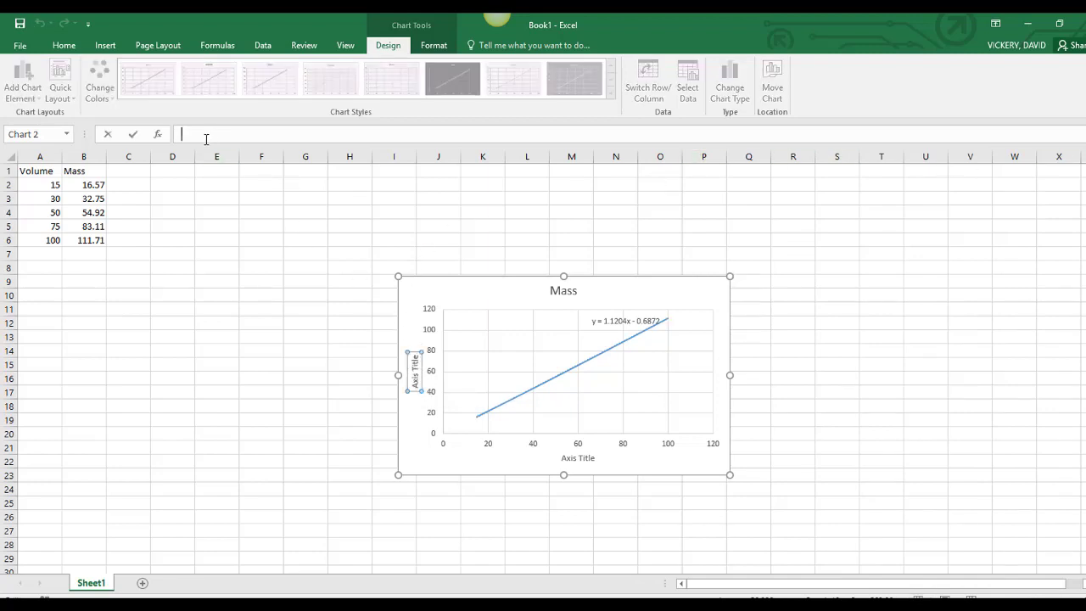
text(MAss (g))
key(Return)
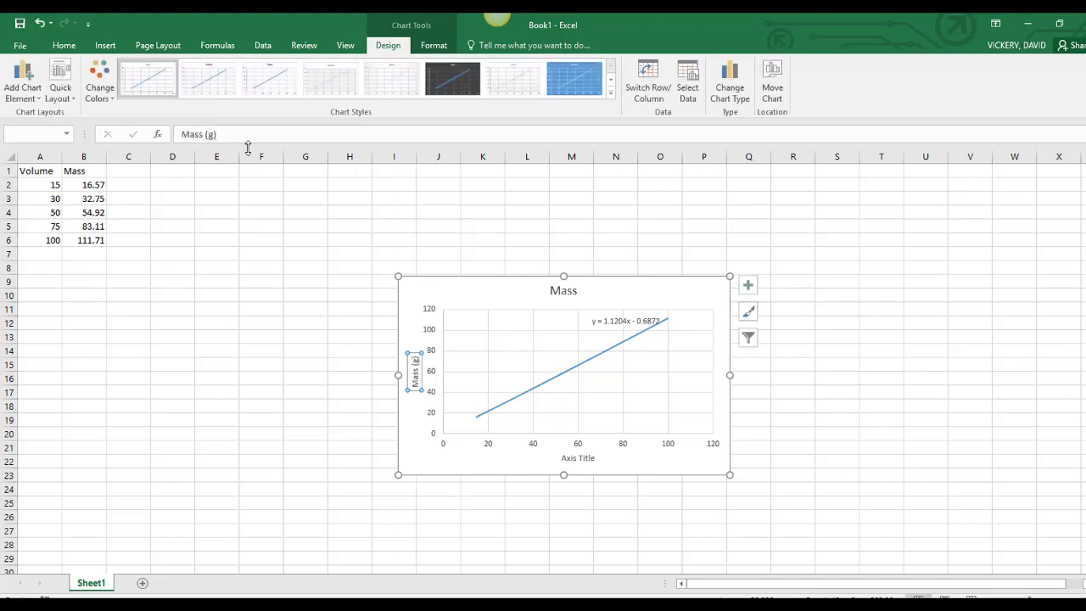
Rename the horizontal axis title to 'Volume (mL)'
click(582, 465)
click(201, 136)
text(Volume (mL)
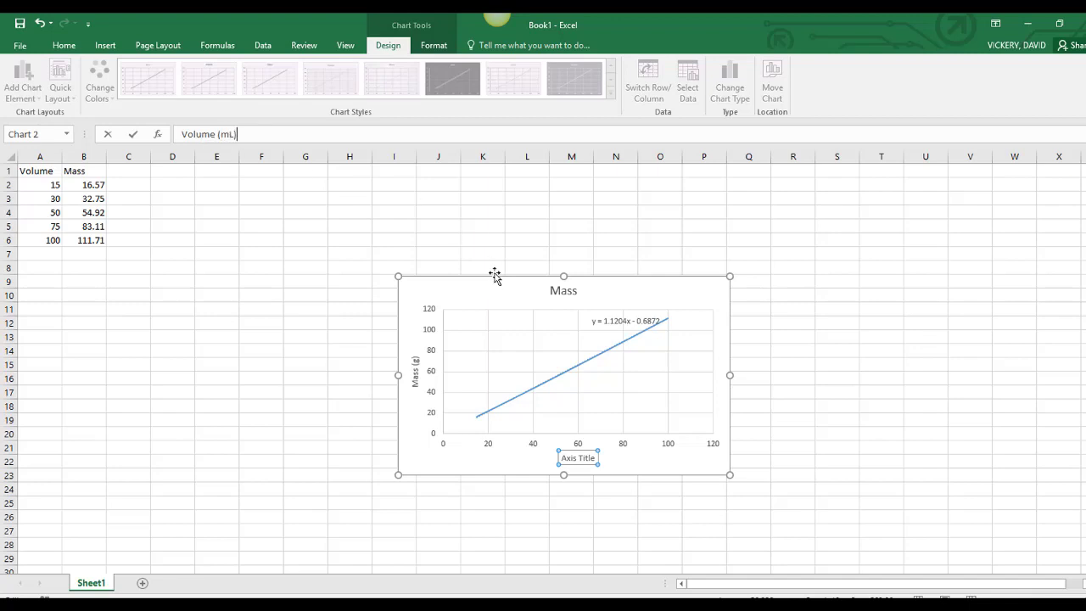
click(791, 414)
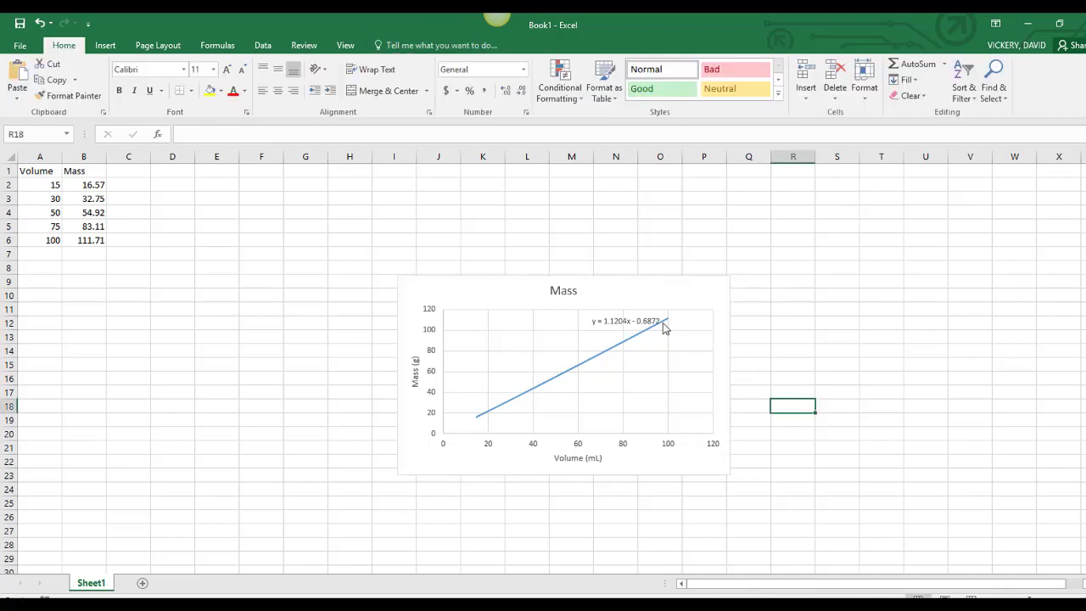
Replace the chart title 'Mass' with 'Density of an Unknown Liquid'
click(564, 292)
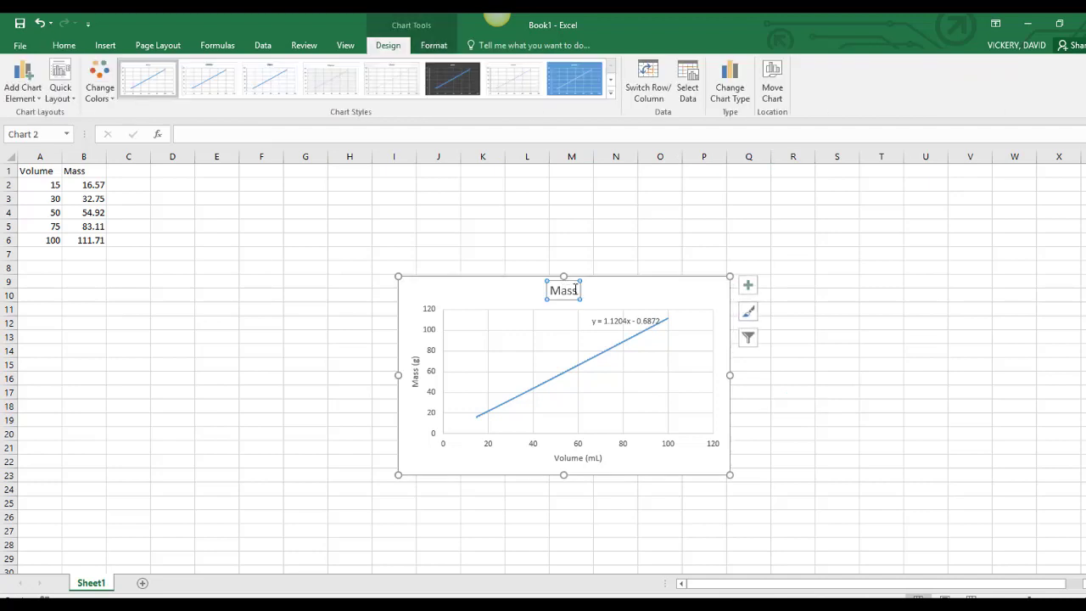
drag(575, 290, 552, 292)
text(De)
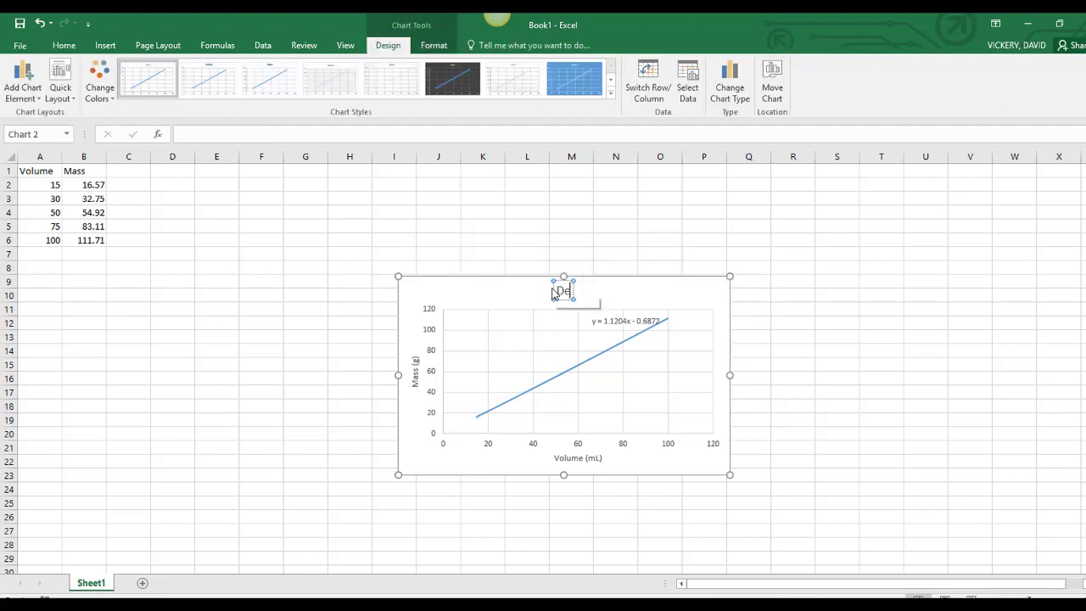
text(nsity)
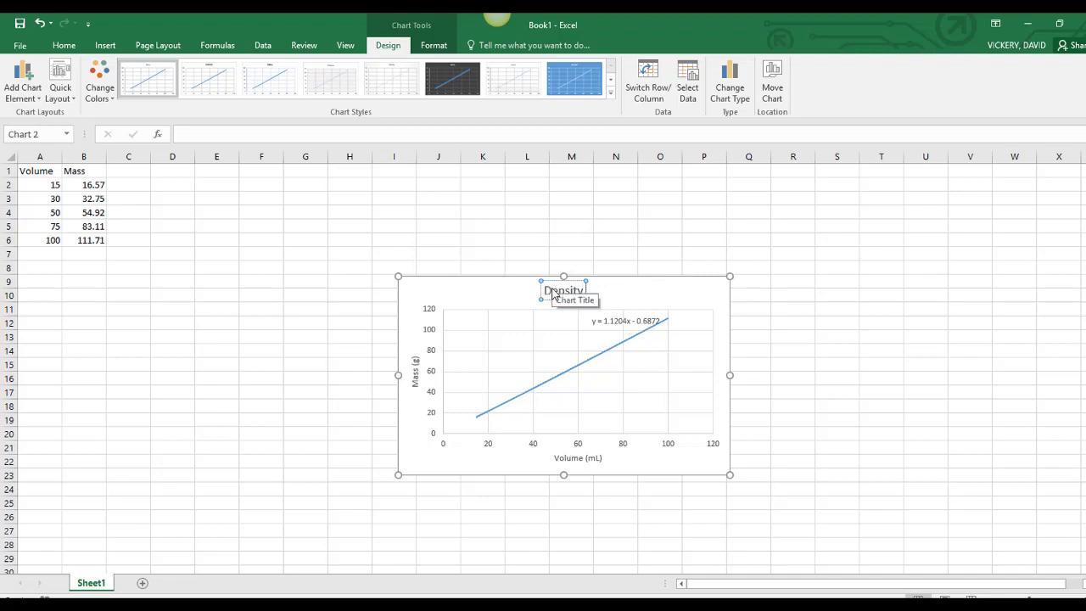
text( of an Unkn)
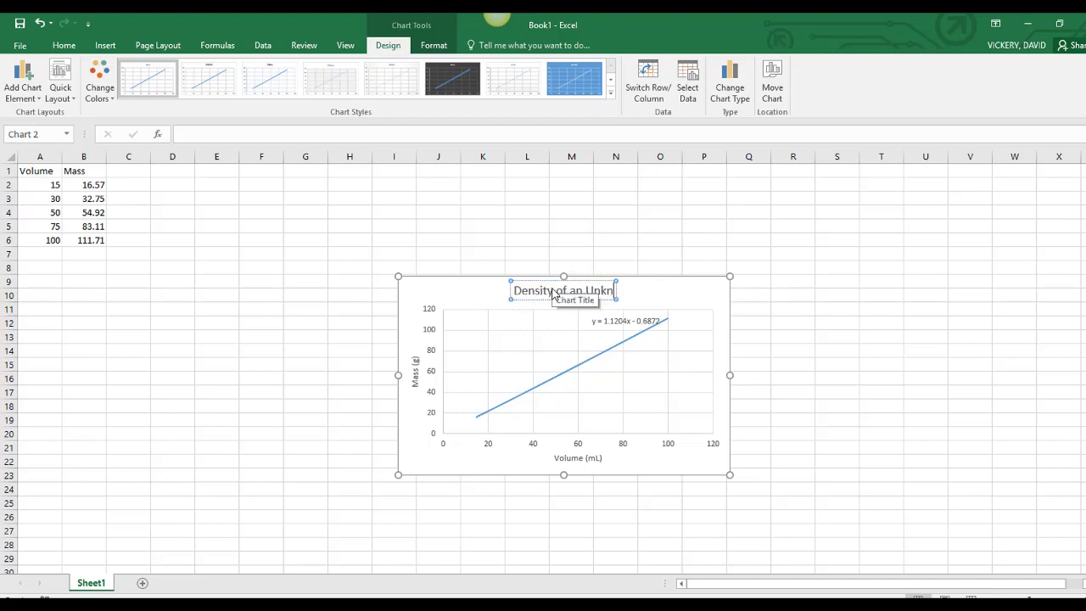
text(own)
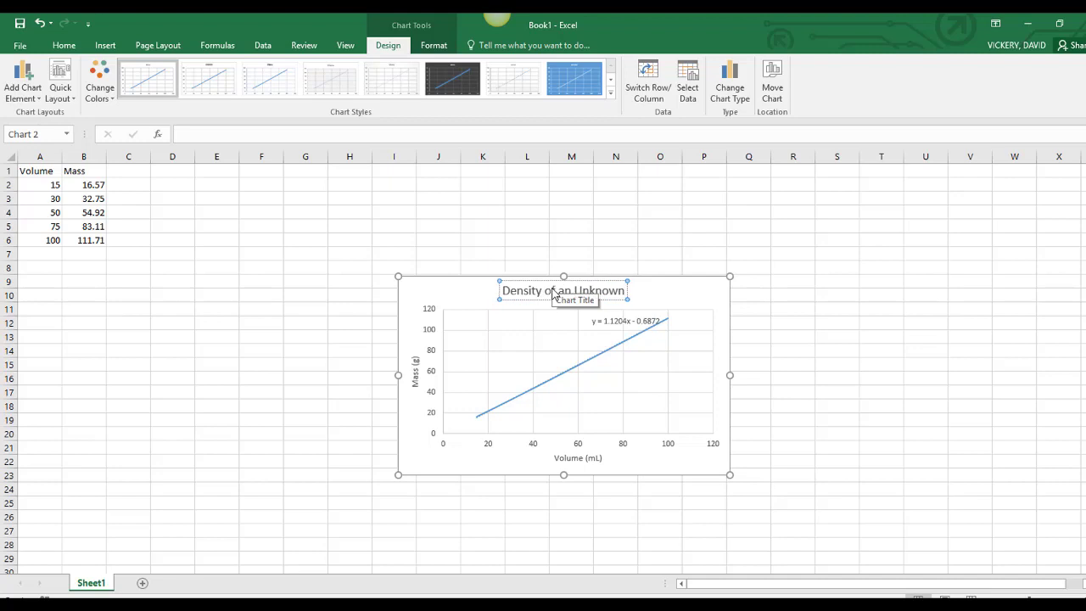
text( Liquid)
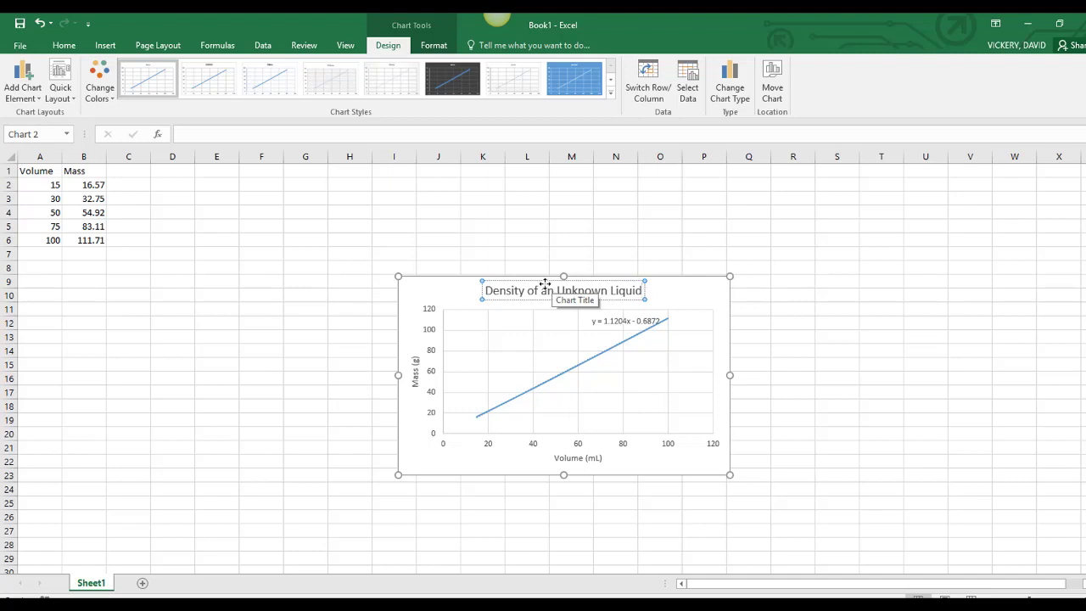
Shift the trendline equation label left within the plot area, highlighting its 1.1204 coefficient
click(609, 323)
drag(609, 313, 509, 313)
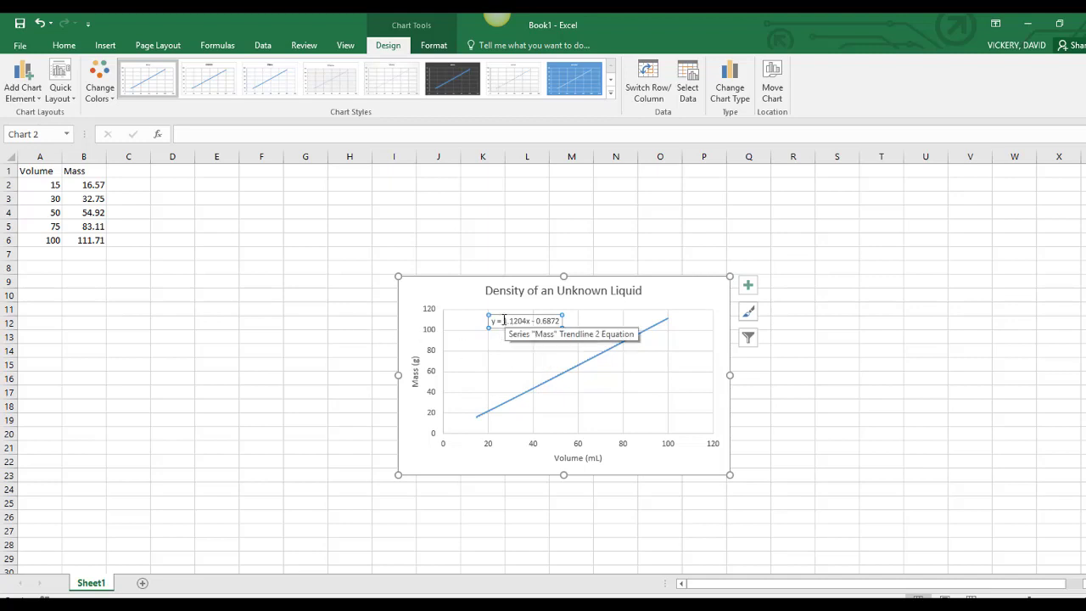
drag(504, 320, 527, 320)
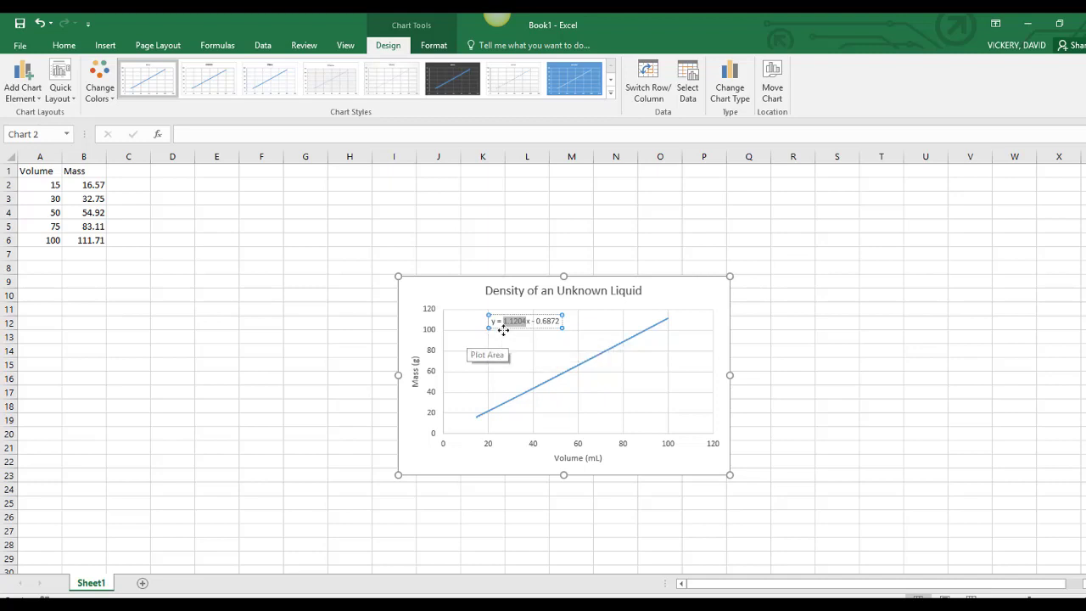
Enlarge the trendline equation to 16-point text and place it at the plot's top left
click(534, 314)
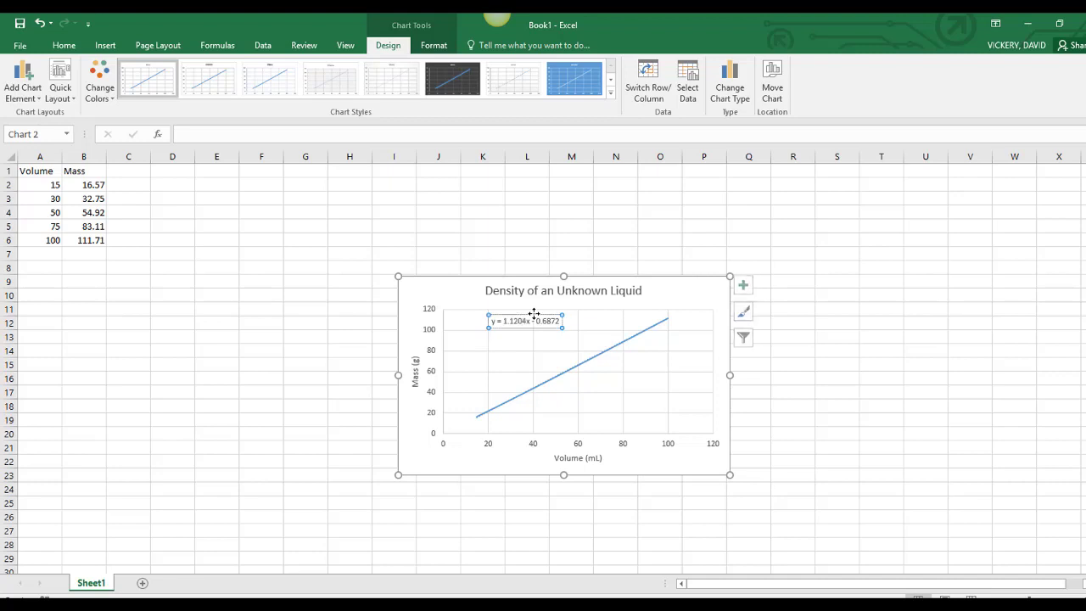
click(61, 45)
click(227, 68)
click(226, 69)
click(227, 69)
click(226, 69)
click(226, 69)
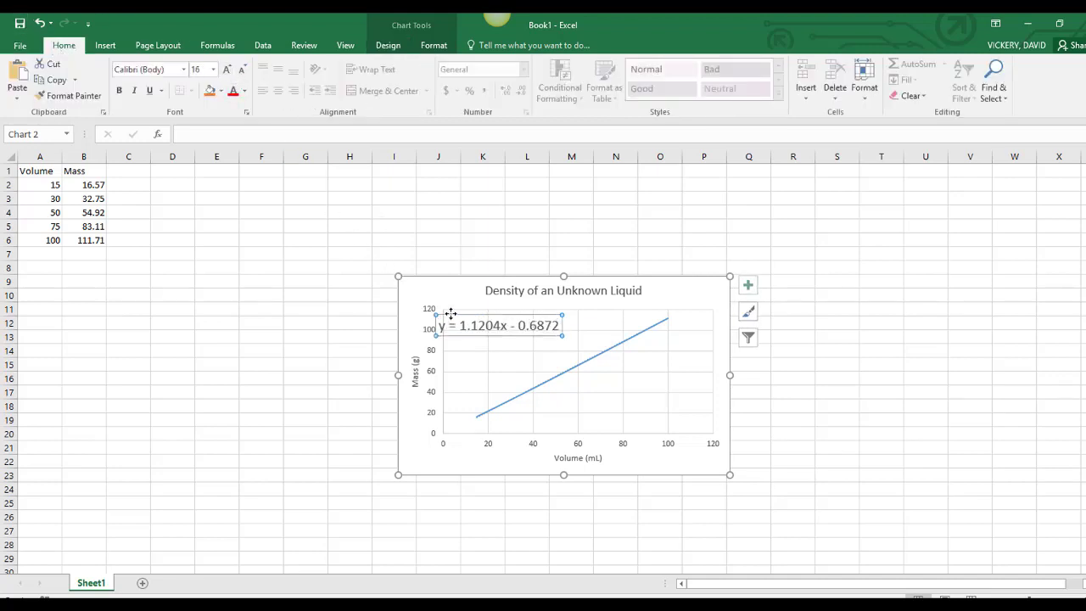
drag(450, 315, 83, 270)
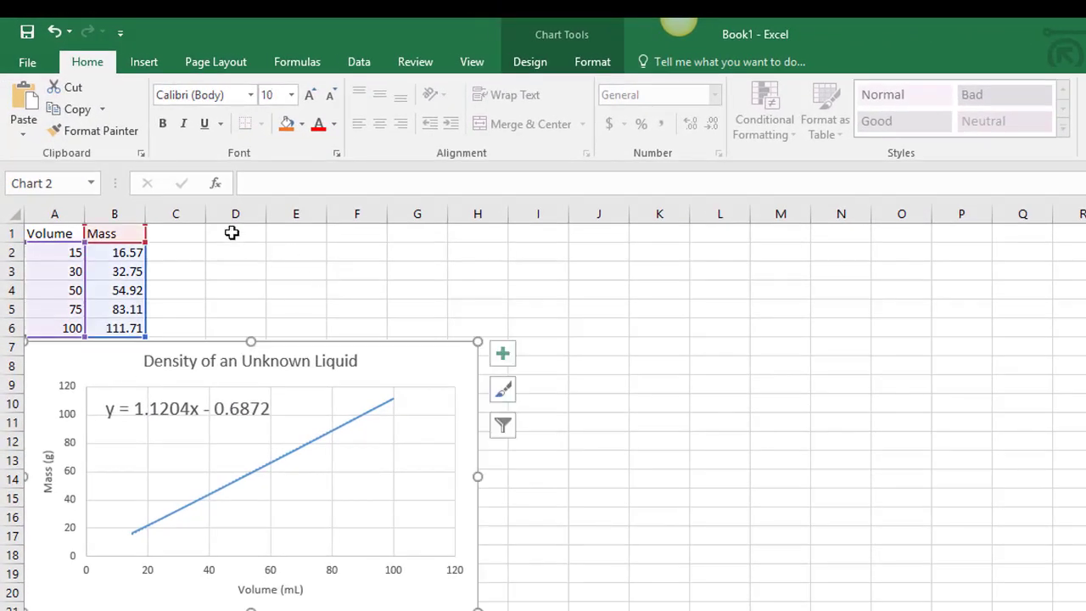
Enter the author's name in cell D1, correcting stray characters first
click(231, 232)
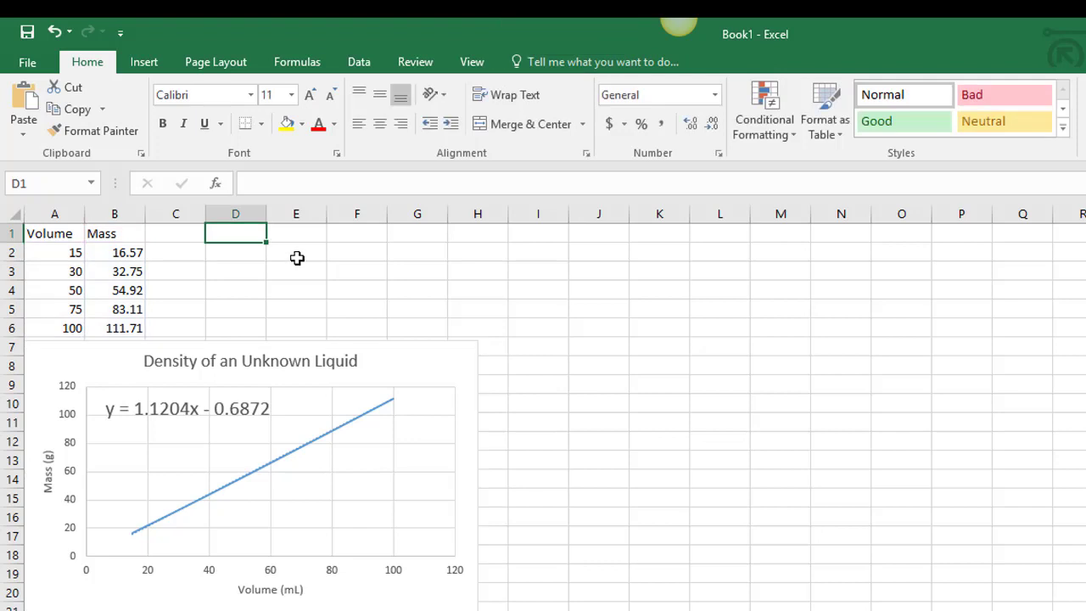
text(adf)
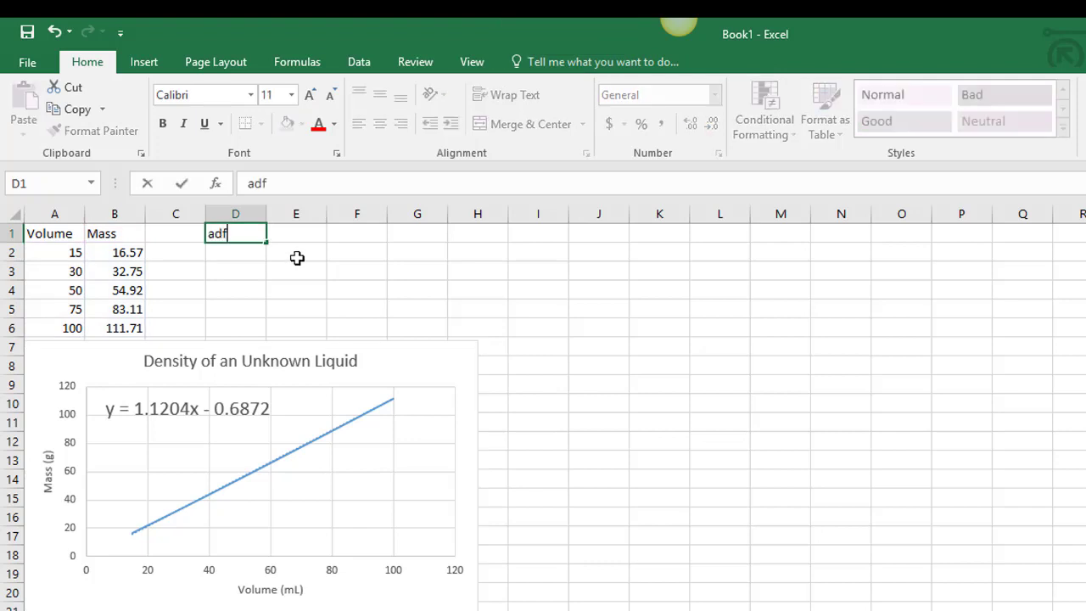
key(BackSpace)
key(BackSpace)
key(BackSpace)
text(Mr. Vicker)
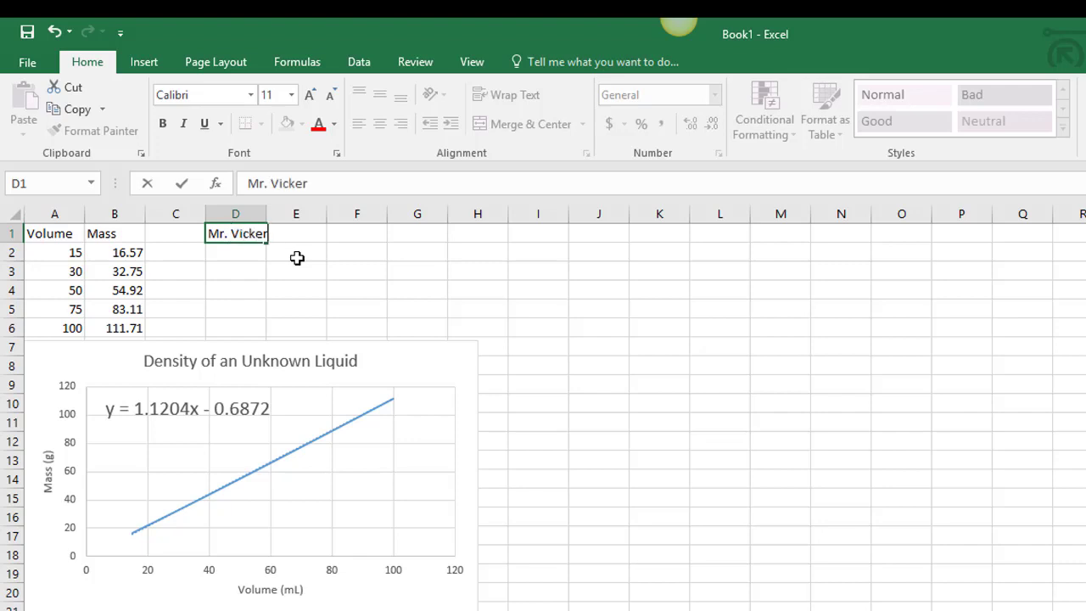
text(y)
click(243, 252)
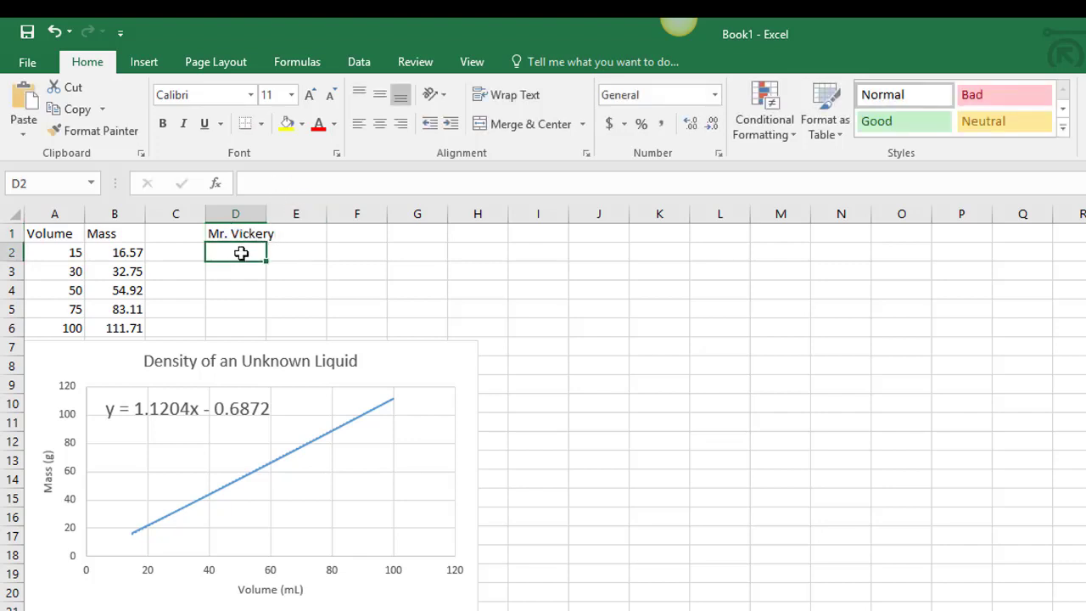